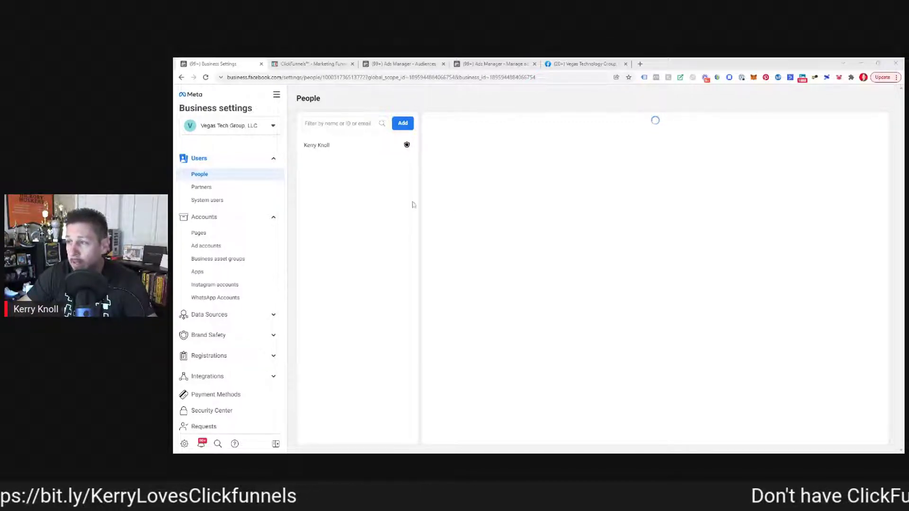
Step: Highlight the business.facebook.com/settings address, then open the All tools menu of business tools
click(228, 78)
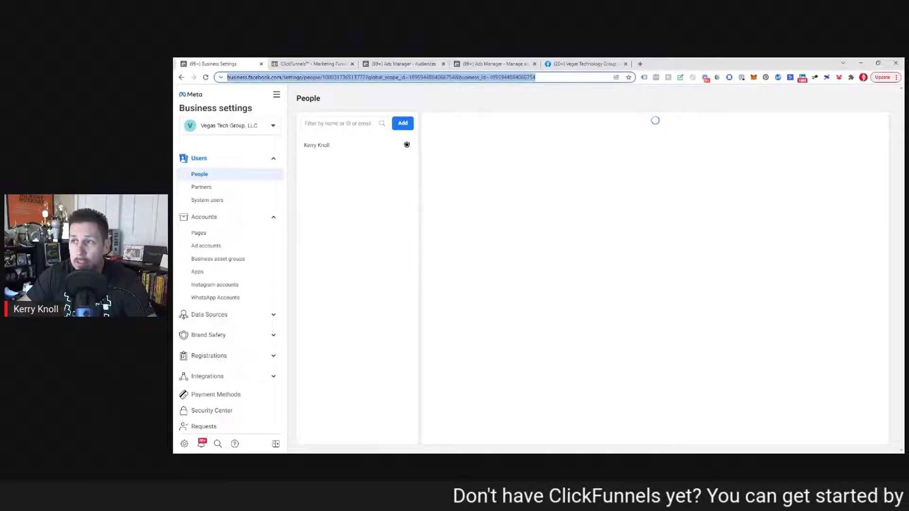
click(246, 78)
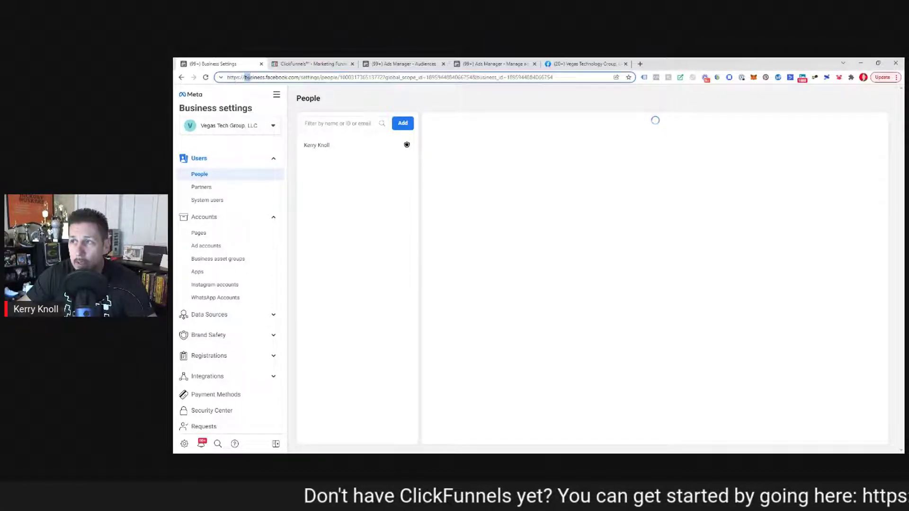
drag(246, 77, 320, 77)
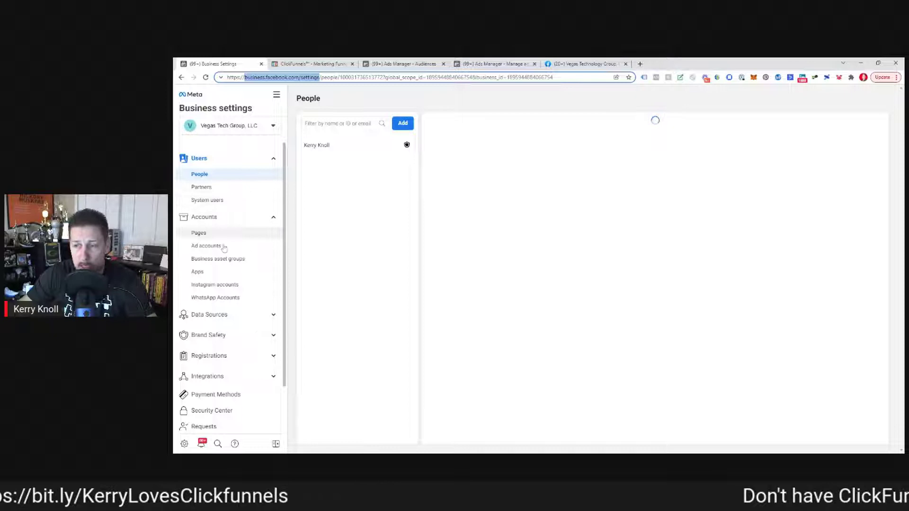
scroll(214, 363, down, 3)
scroll(213, 360, up, 3)
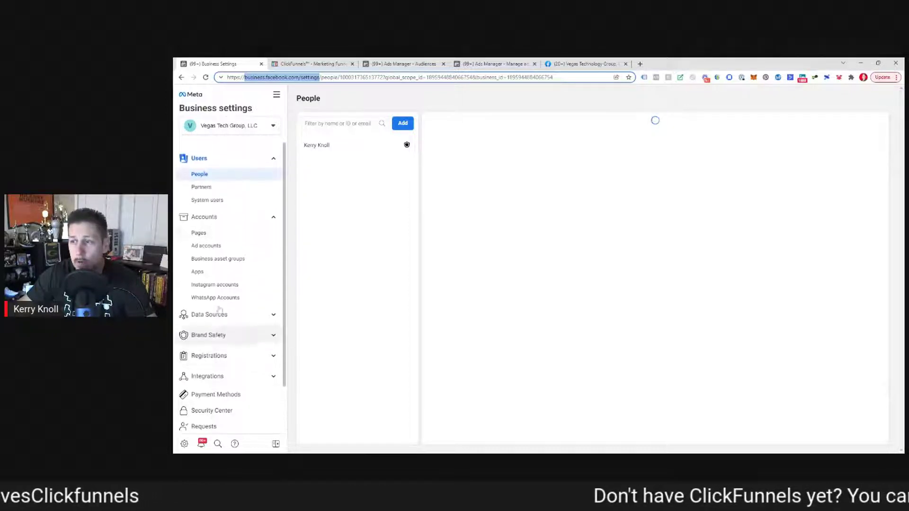
click(277, 96)
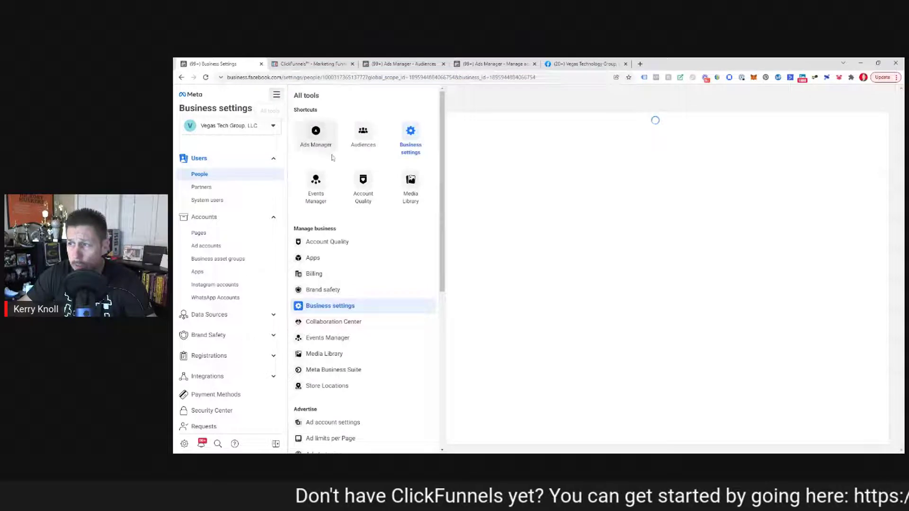
Step: Open Events Manager in a new tab and select the Test Pixel data source
click(316, 184)
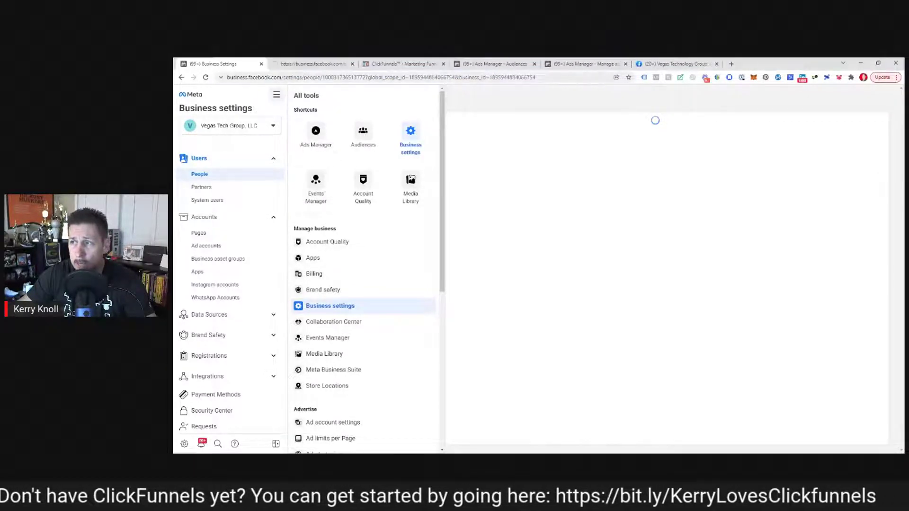
click(314, 69)
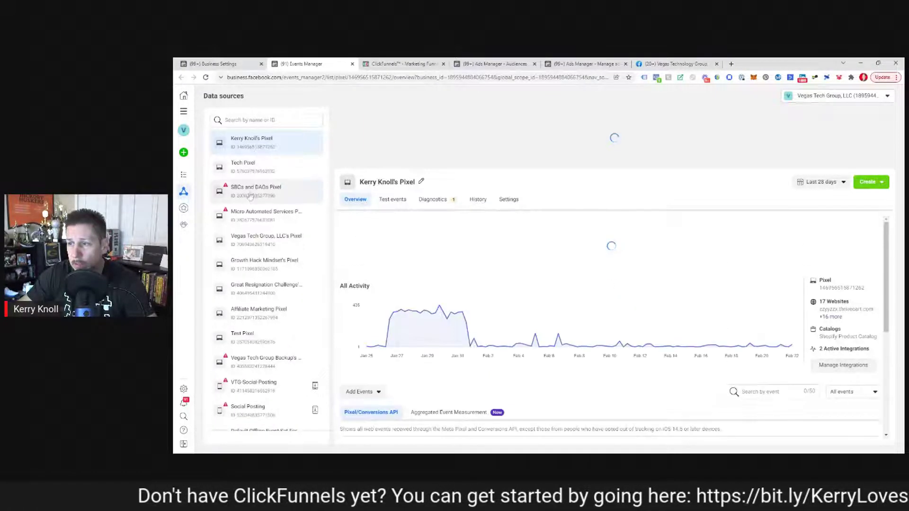
scroll(253, 260, down, 1)
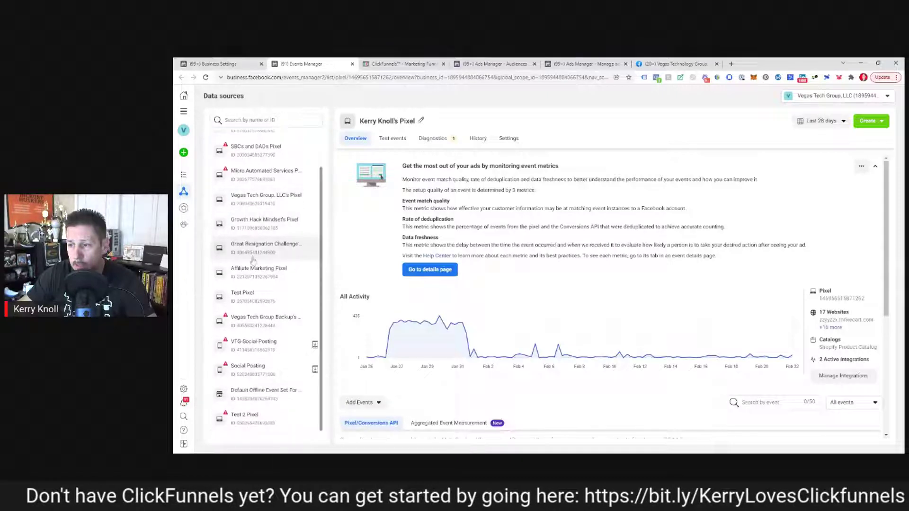
click(248, 297)
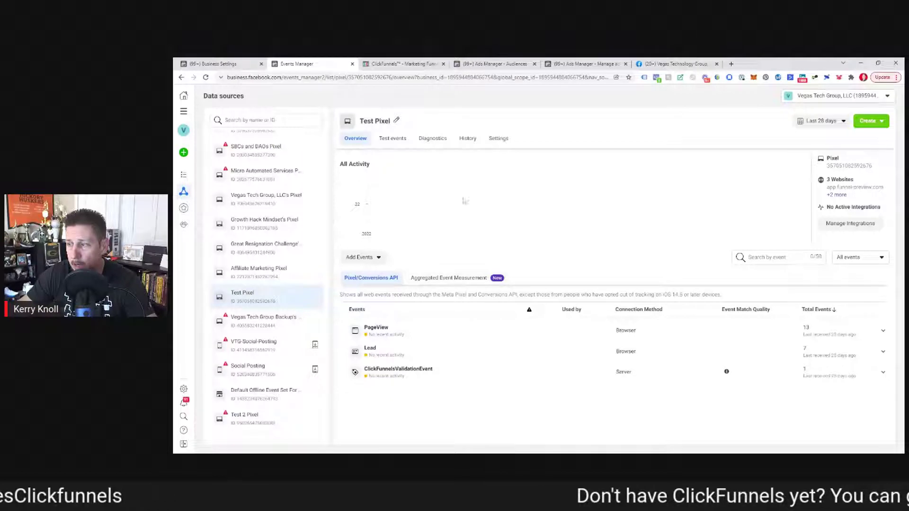
Step: Open Test Pixel's Settings and scroll to the automatic event tracking and manual Conversions API setup sections
click(497, 139)
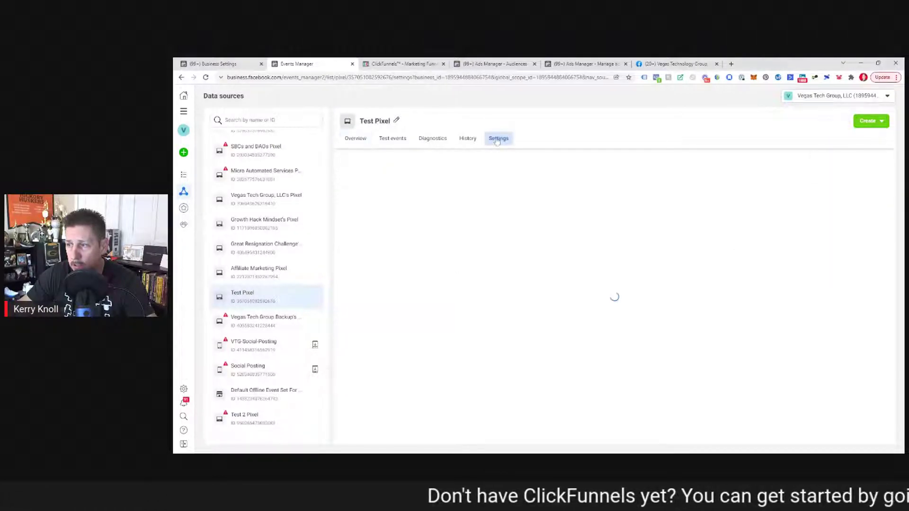
scroll(451, 187, down, 5)
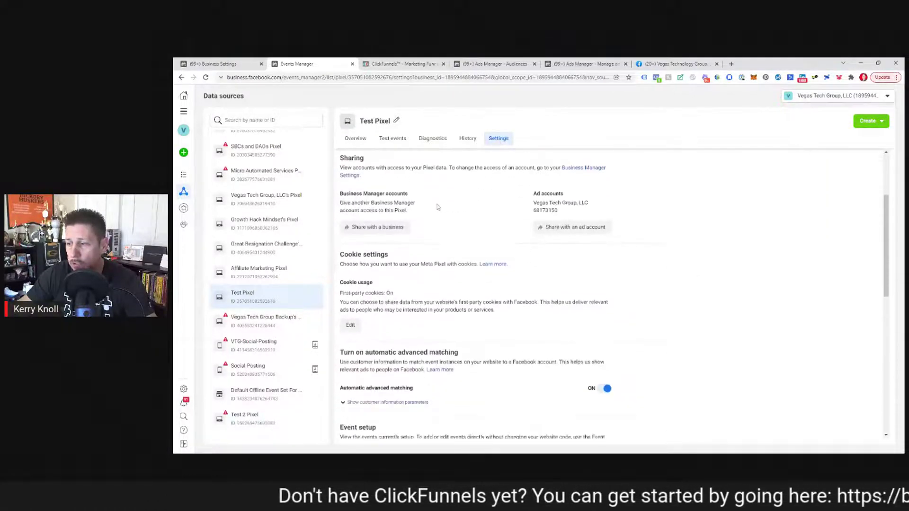
scroll(438, 210, down, 1)
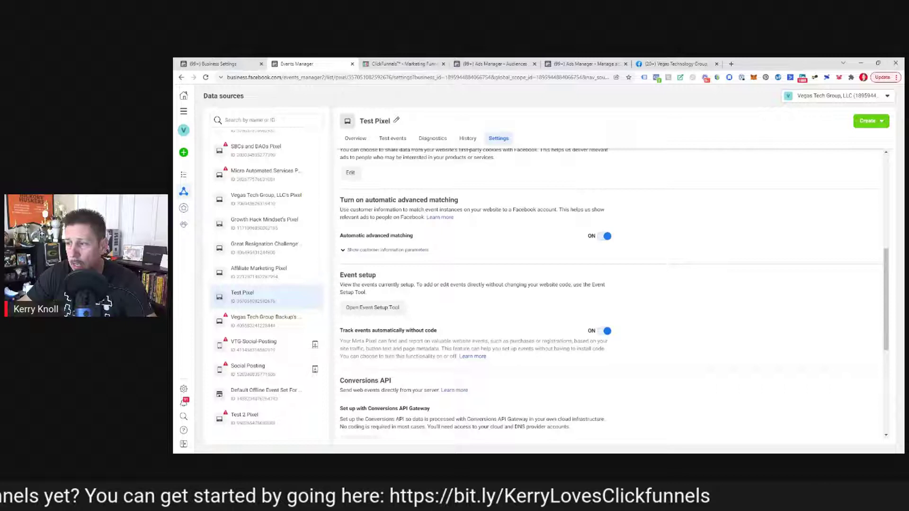
scroll(614, 281, down, 2)
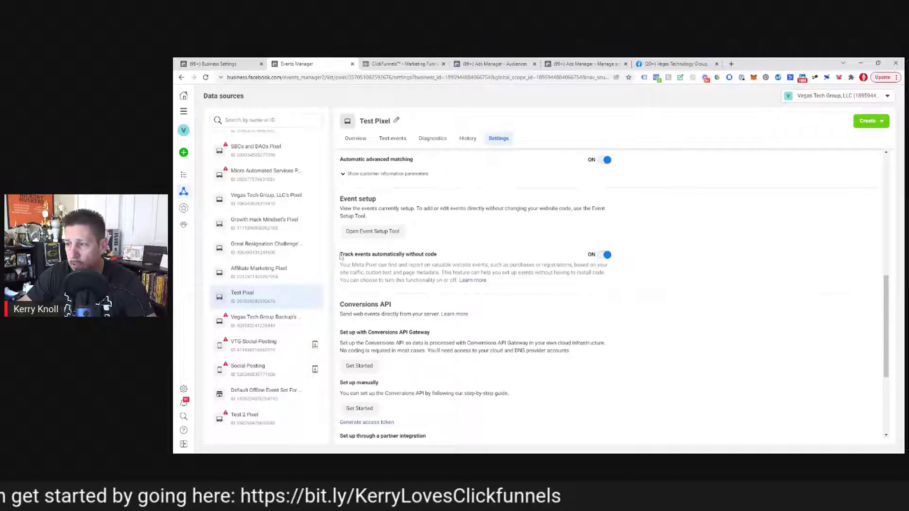
drag(341, 256, 435, 255)
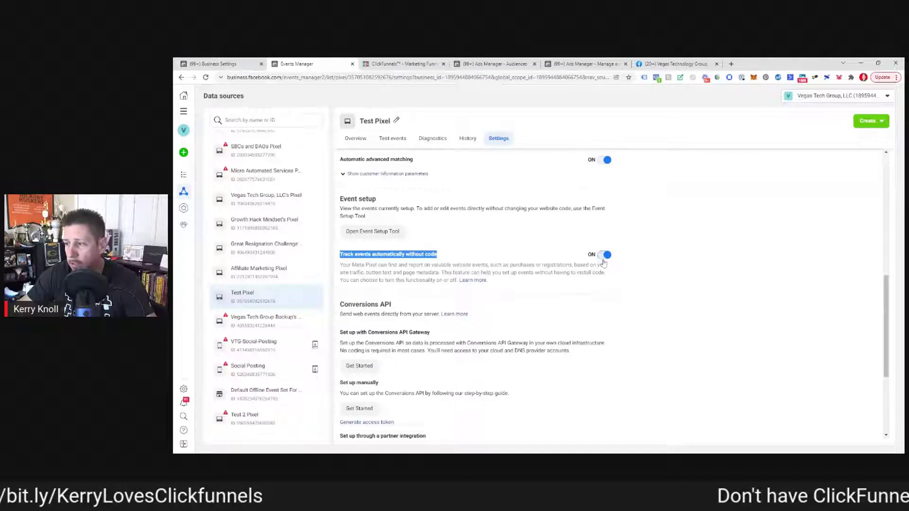
scroll(520, 294, down, 1)
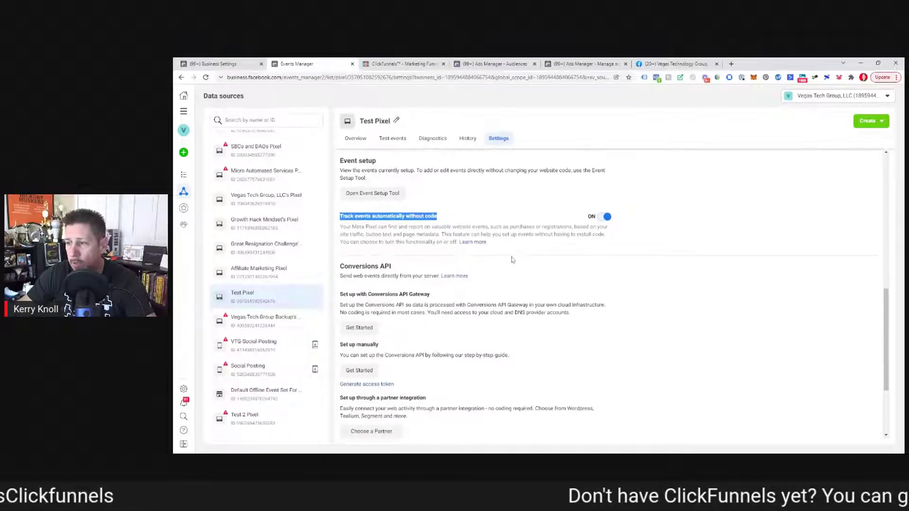
scroll(513, 260, down, 1)
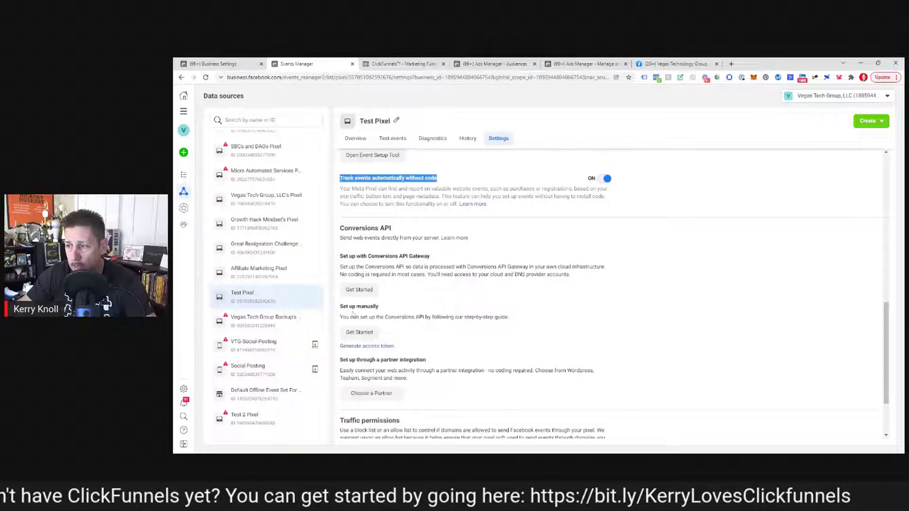
drag(339, 307, 412, 326)
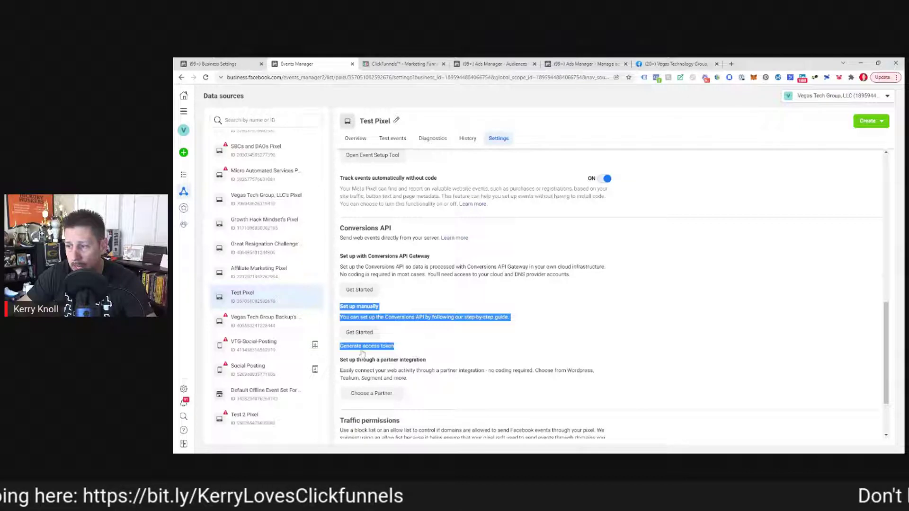
Step: Generate and copy Test Pixel's Conversions API access token, then return to the ClickFunnels tab
click(450, 349)
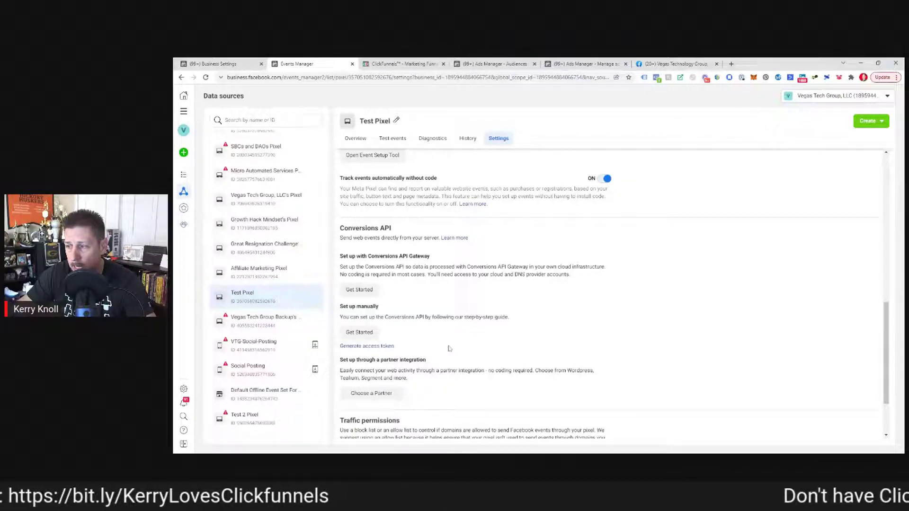
click(374, 348)
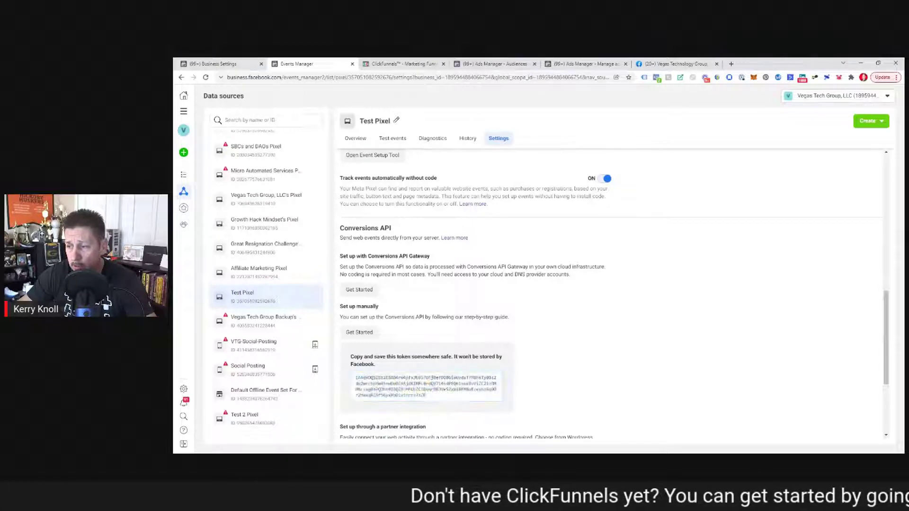
click(429, 386)
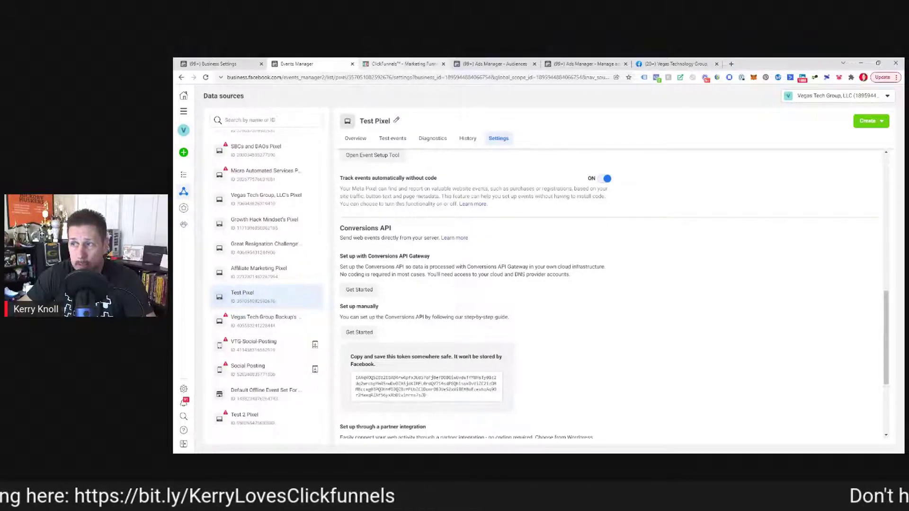
click(385, 66)
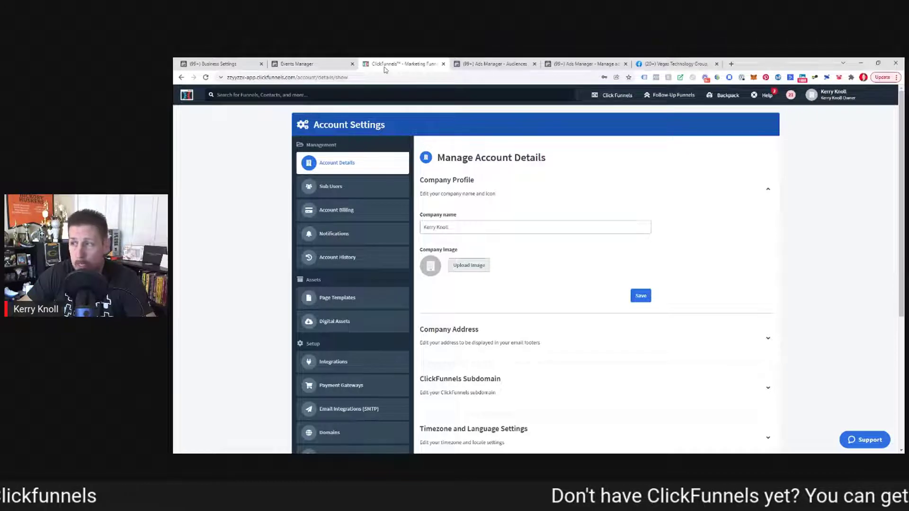
Step: Dismiss the account profile menu and scroll the Account Settings sidebar to reach Integrations
click(828, 97)
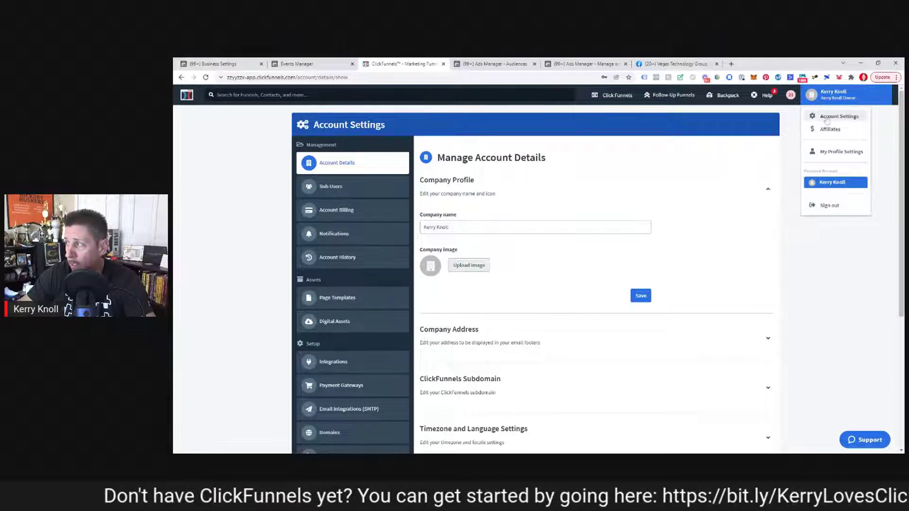
click(828, 121)
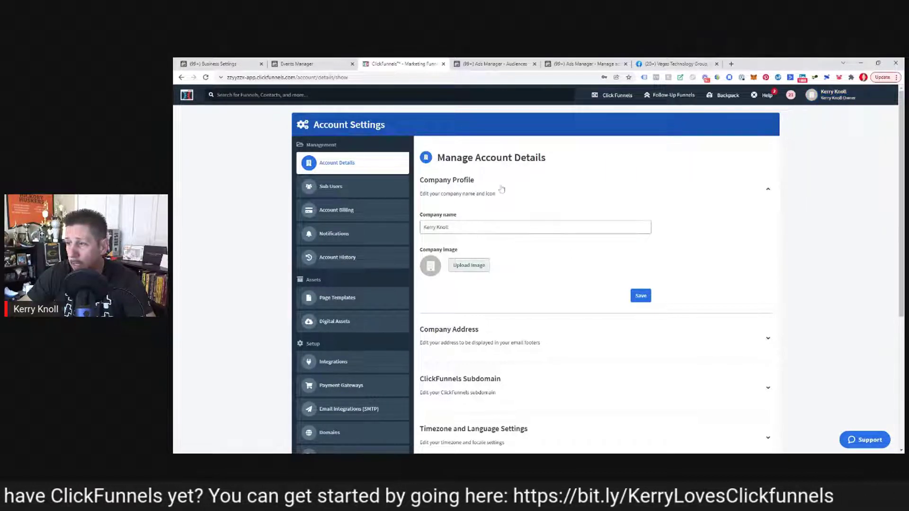
scroll(559, 285, down, 2)
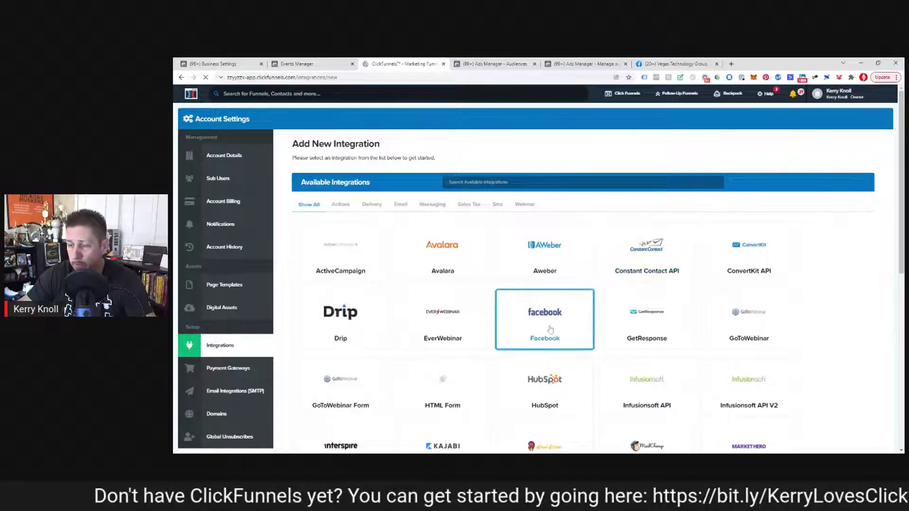
Step: Add a Facebook integration nicknamed 'Facebook CAPI' and connect it through Facebook login
click(550, 330)
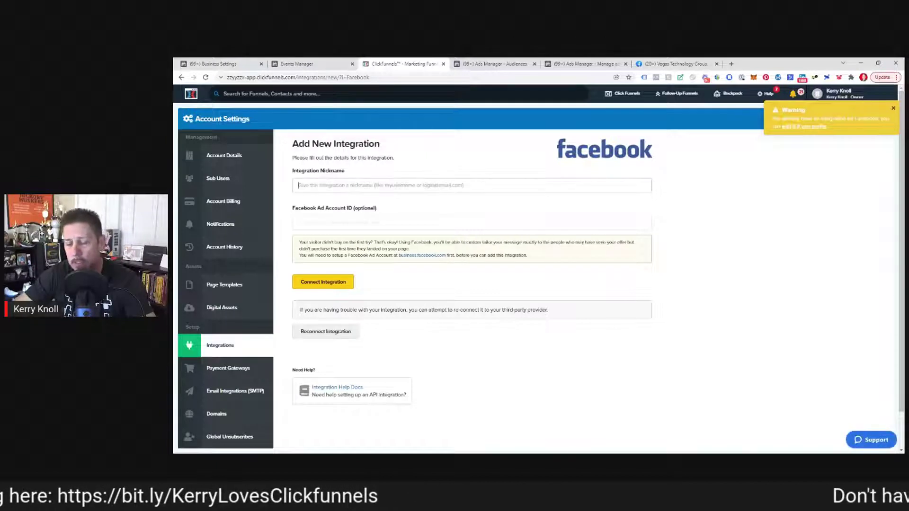
text(Facebook)
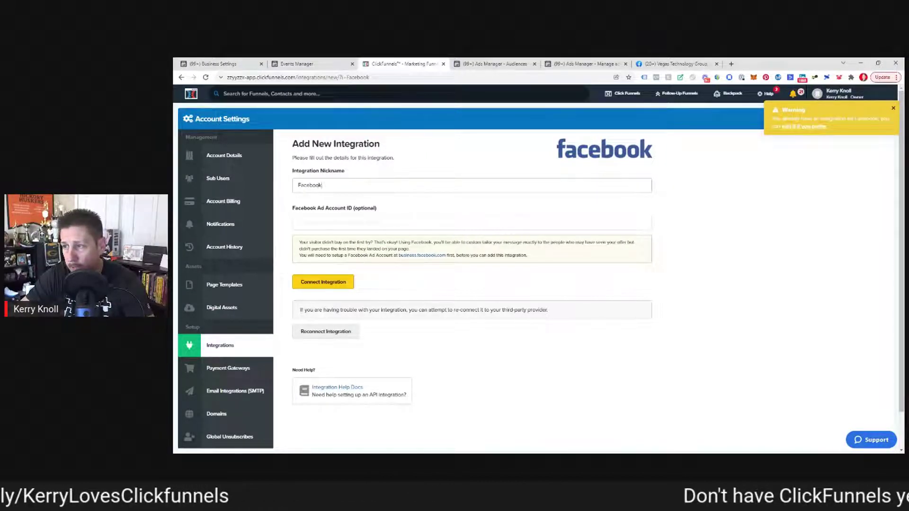
text( CAPI)
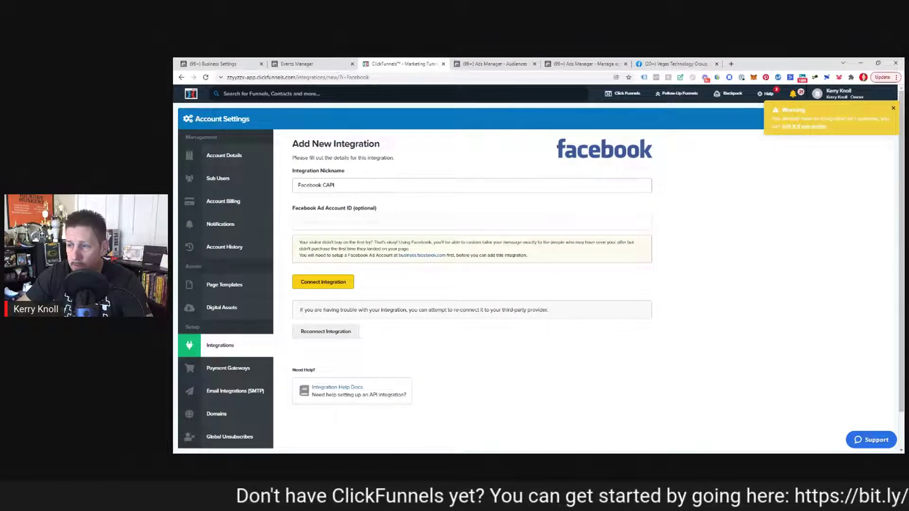
click(336, 286)
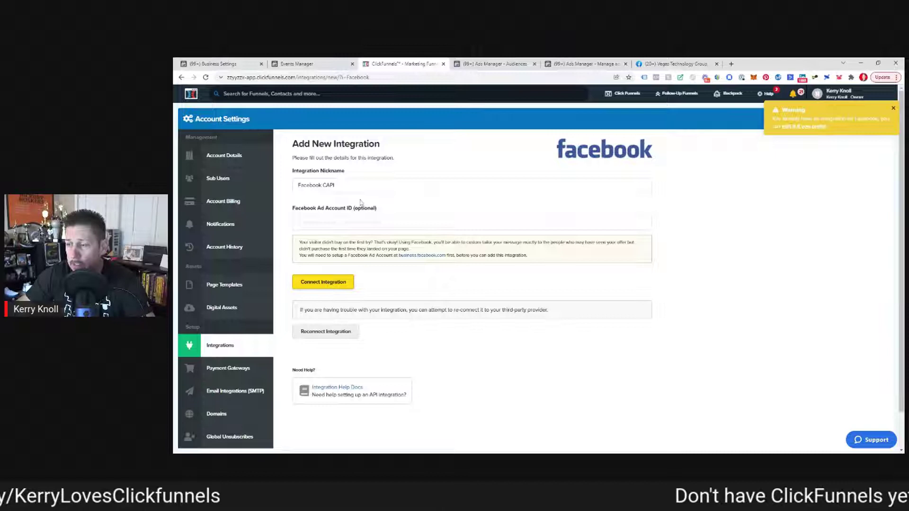
click(341, 286)
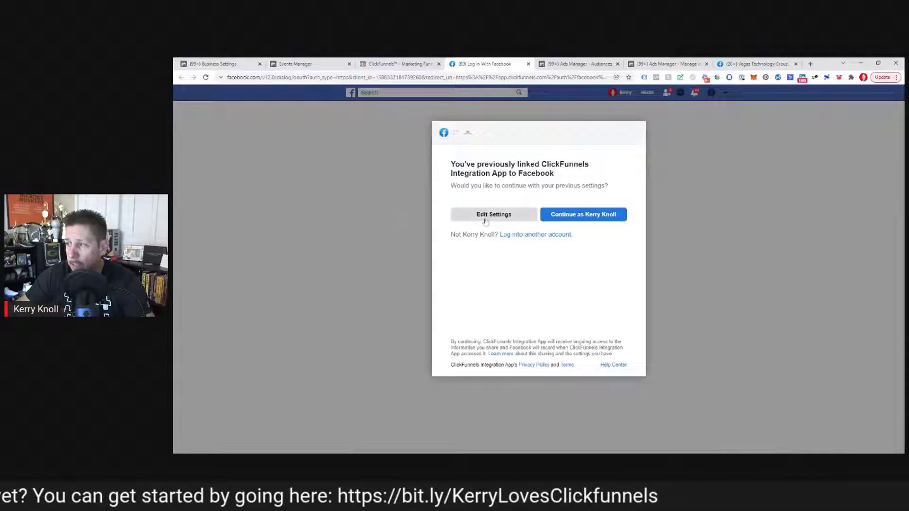
Step: Grant the ClickFunnels Integration App the 'Manage ads' permission and confirm the link
click(485, 220)
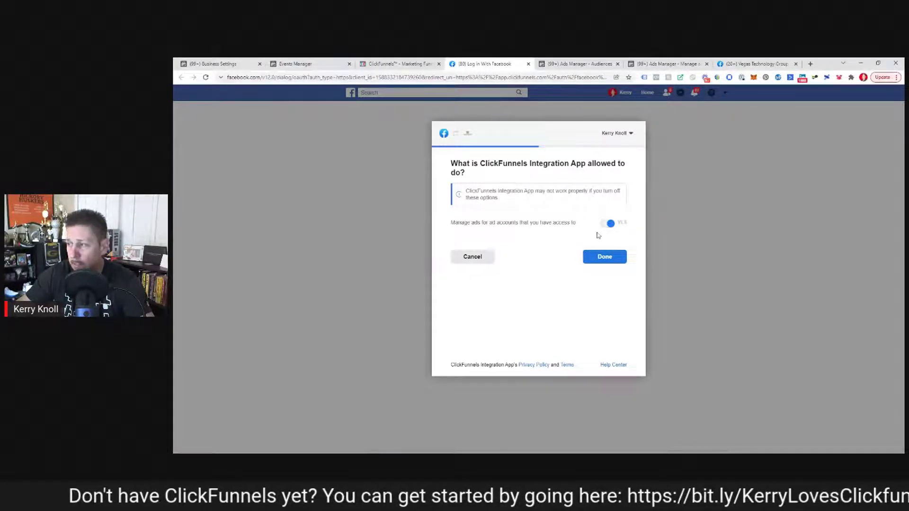
click(606, 262)
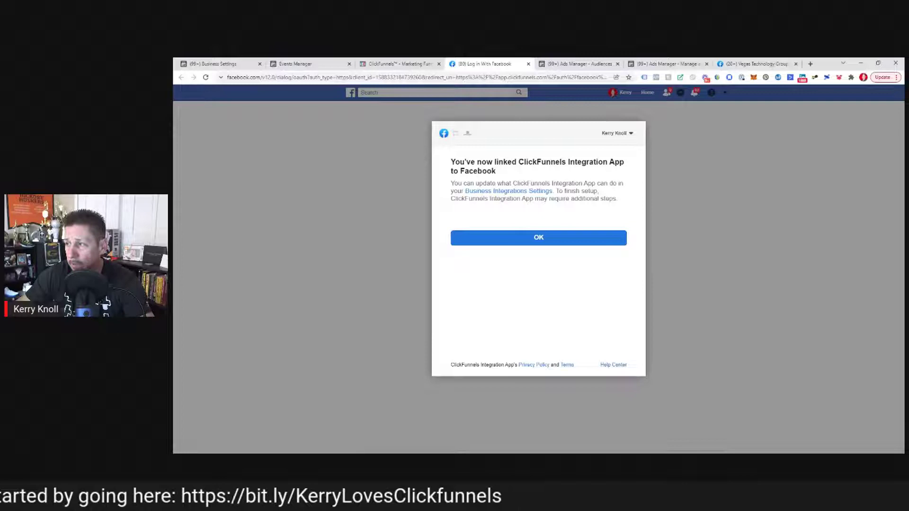
Step: Acknowledge the Facebook link to save the Facebook CAPI integration, then go to Domains
click(541, 238)
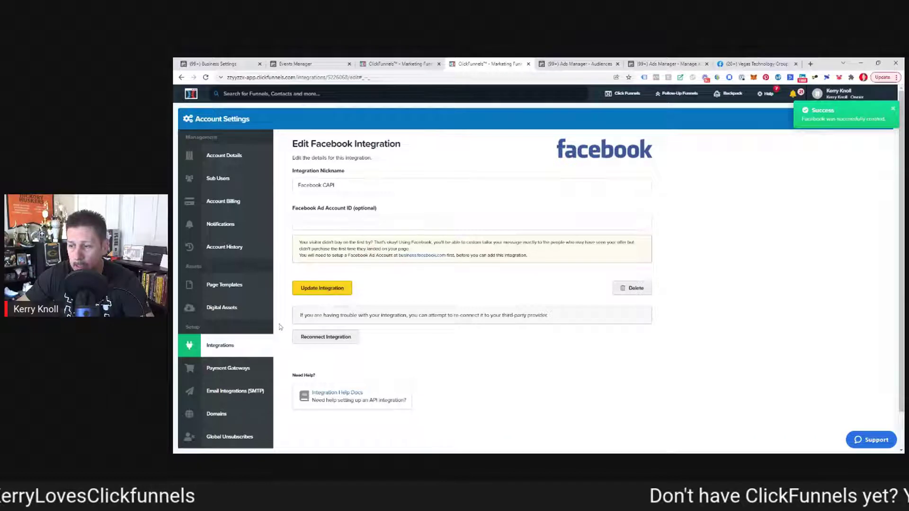
scroll(280, 328, down, 1)
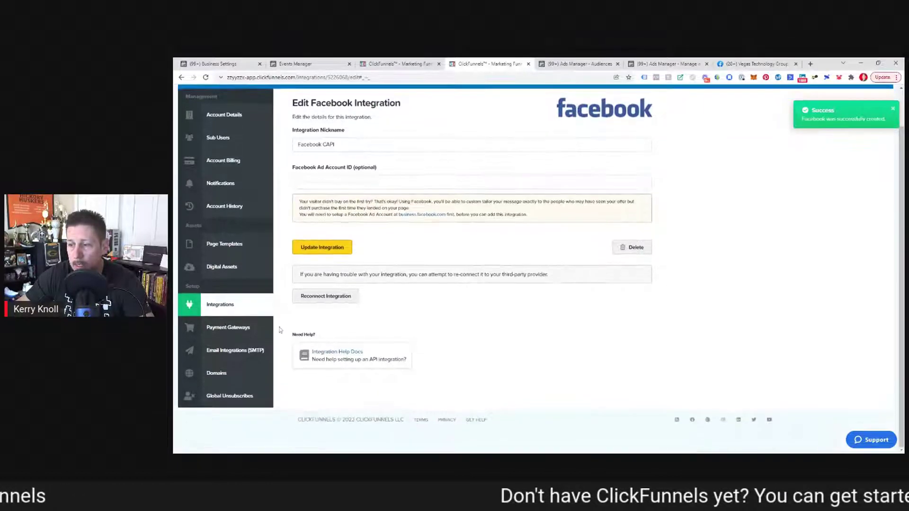
click(226, 376)
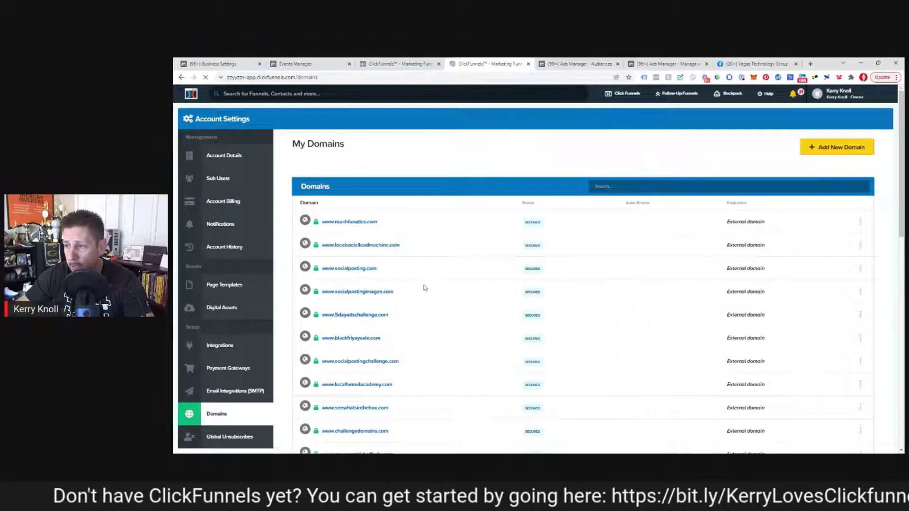
scroll(425, 293, down, 10)
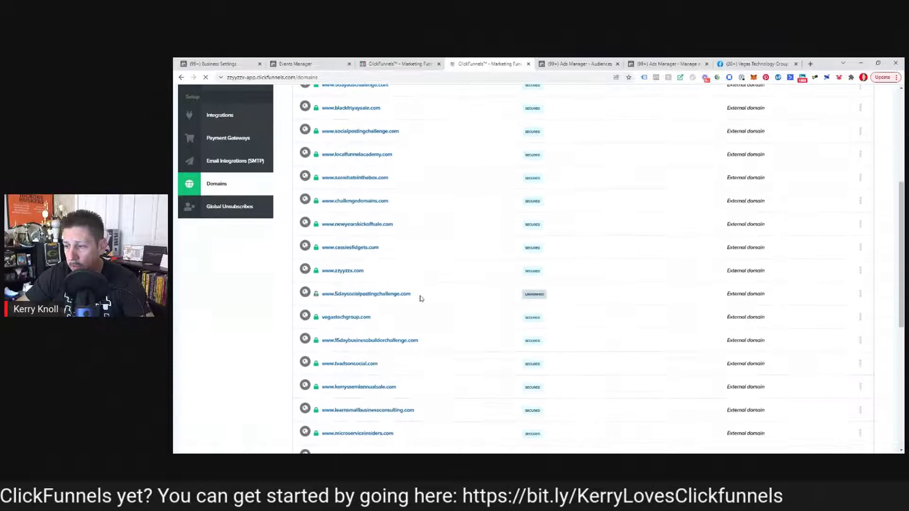
scroll(421, 298, down, 3)
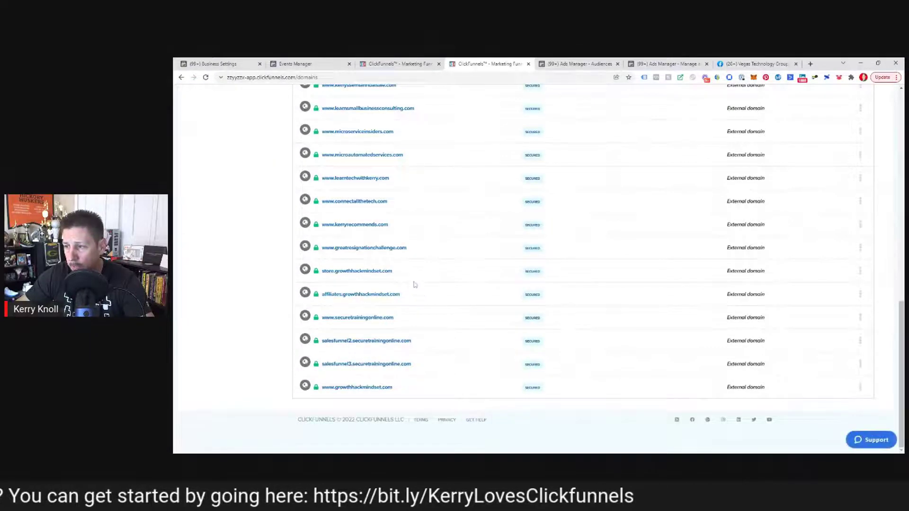
scroll(414, 283, up, 1)
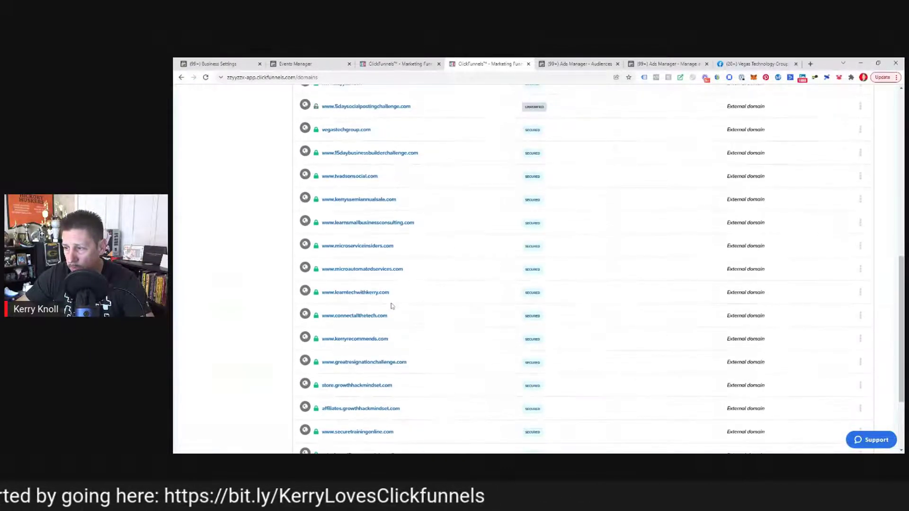
click(358, 342)
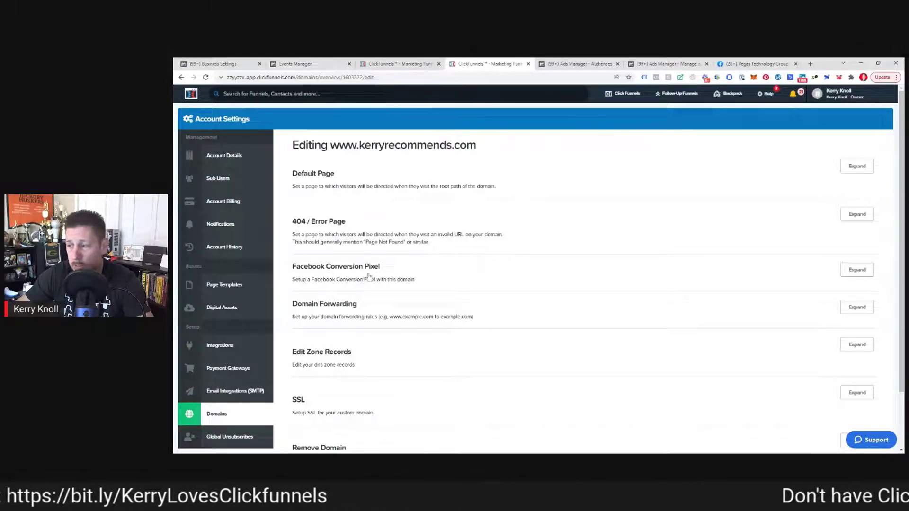
Step: Add a Facebook Conversion Pixel to the domain using the Facebook CAPI integration
click(861, 273)
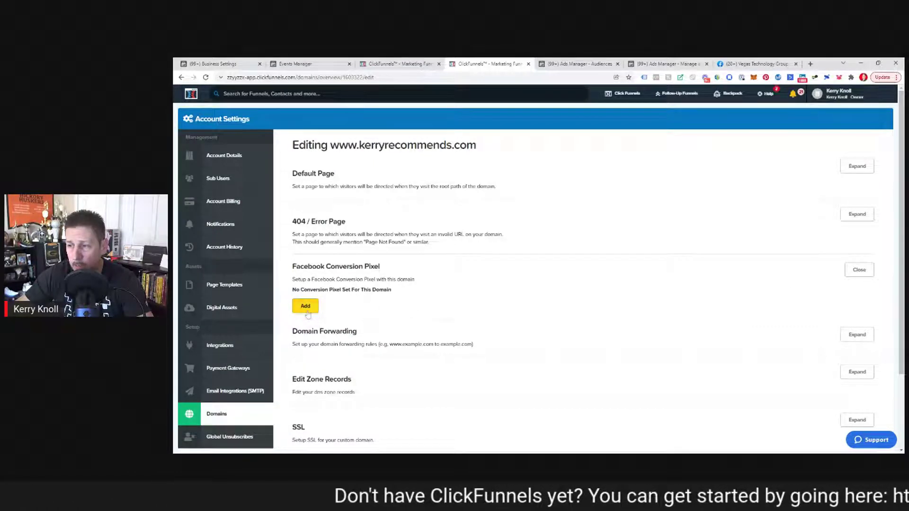
click(305, 307)
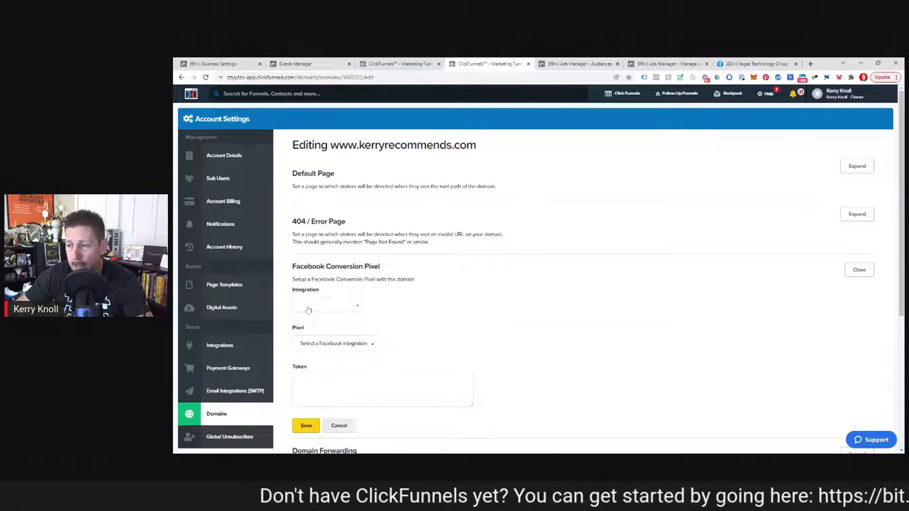
click(359, 306)
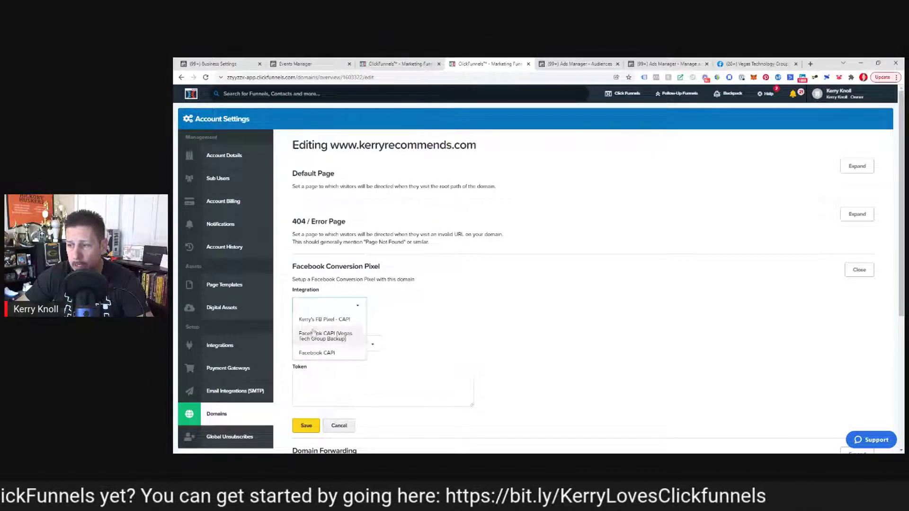
click(314, 353)
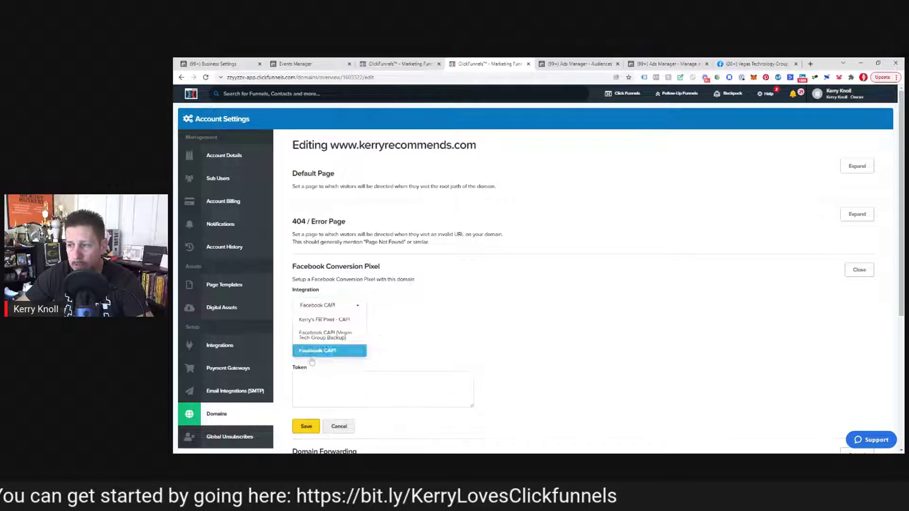
Step: Choose Test Pixel, paste the Conversions API access token, and save the pixel settings
click(333, 349)
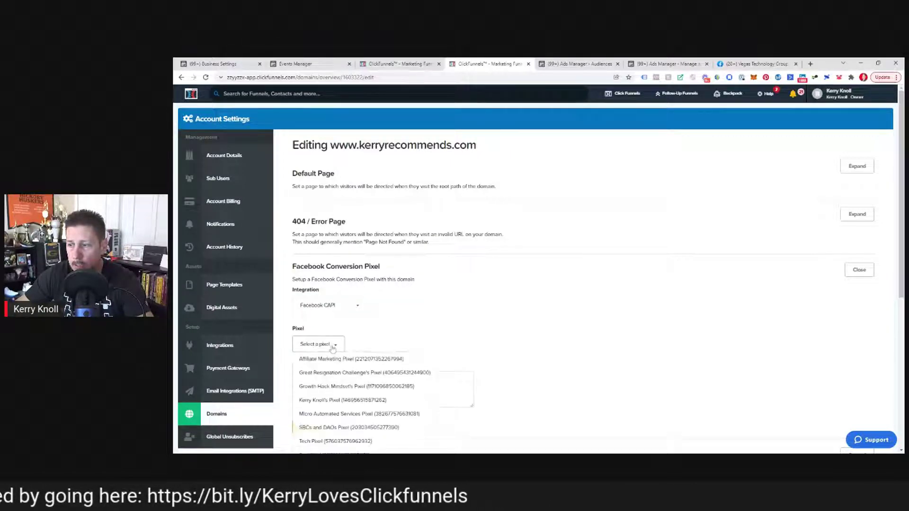
scroll(351, 374, down, 3)
scroll(359, 381, down, 3)
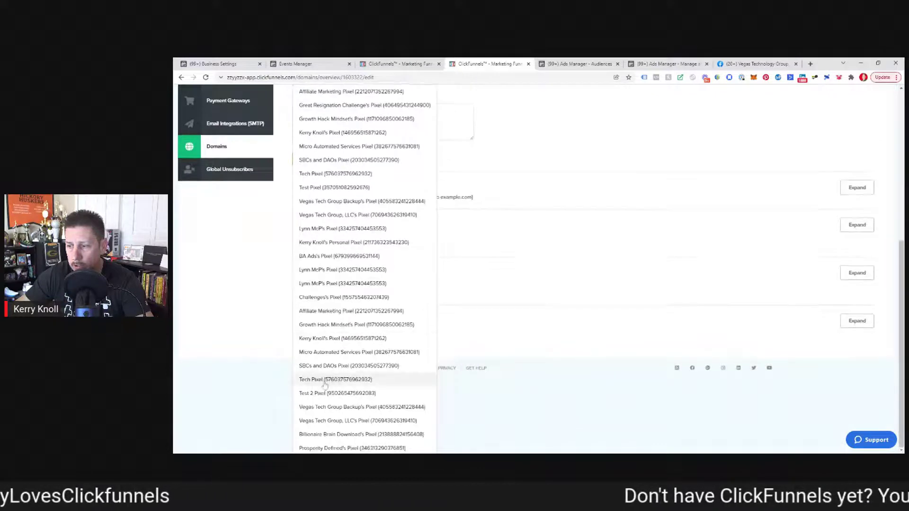
scroll(353, 263, up, 1)
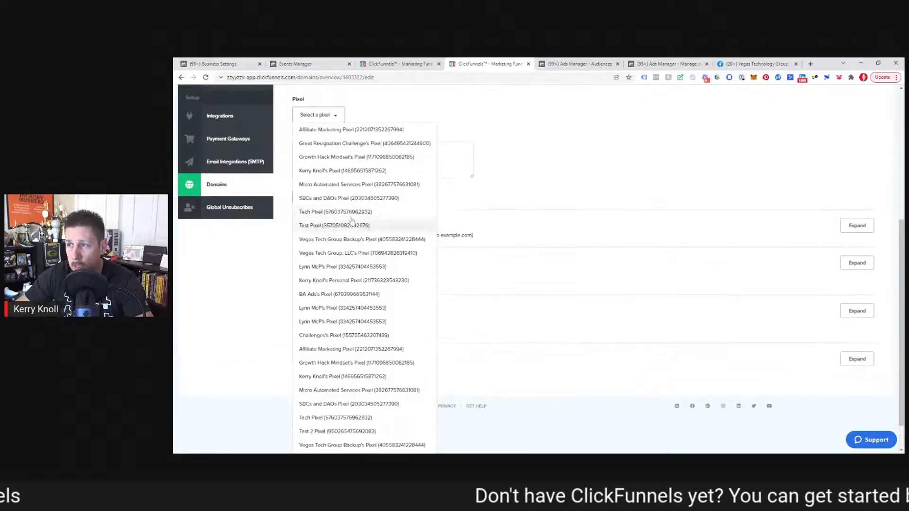
click(327, 229)
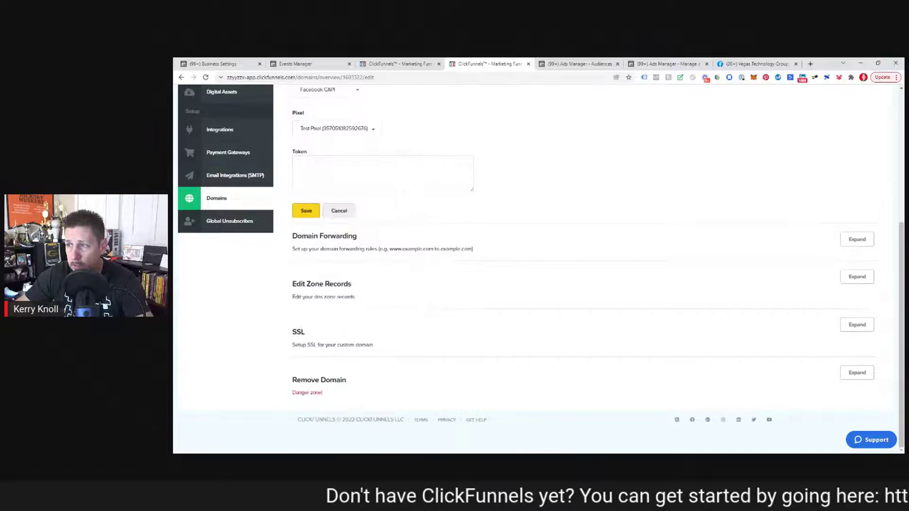
click(298, 164)
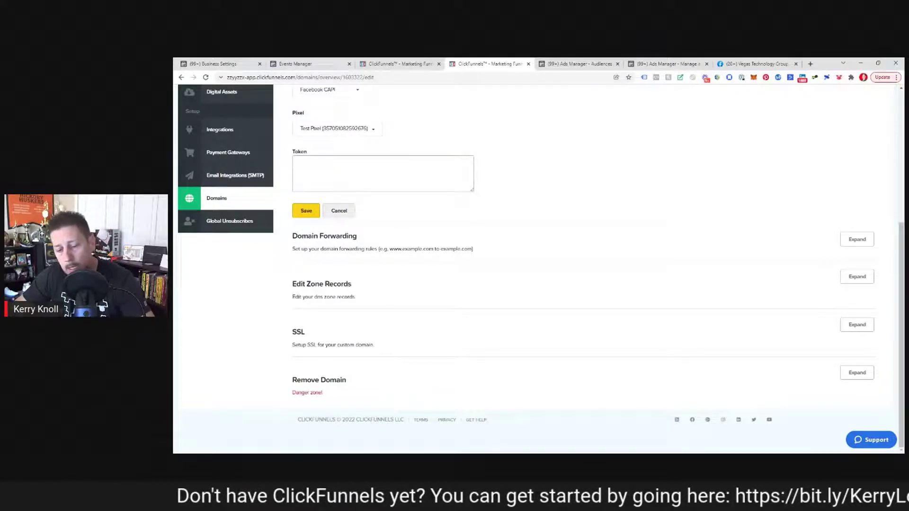
key(ctrl+v)
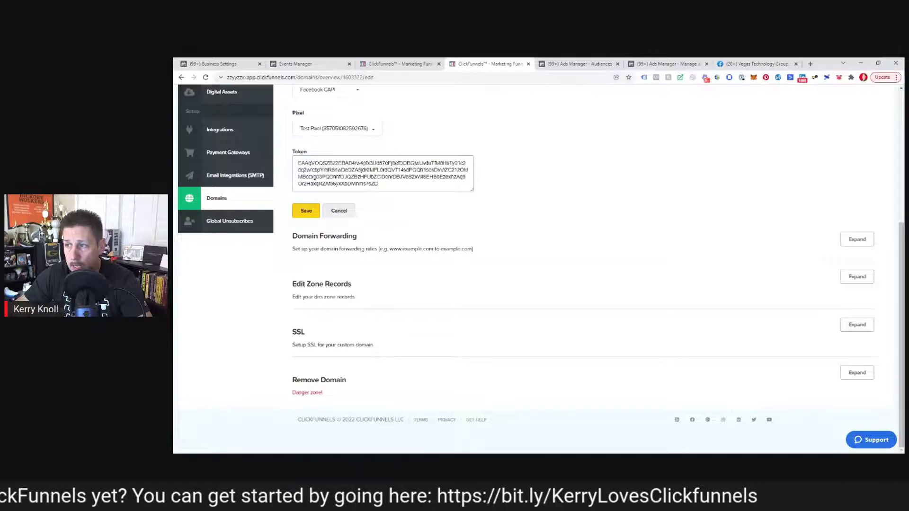
click(306, 213)
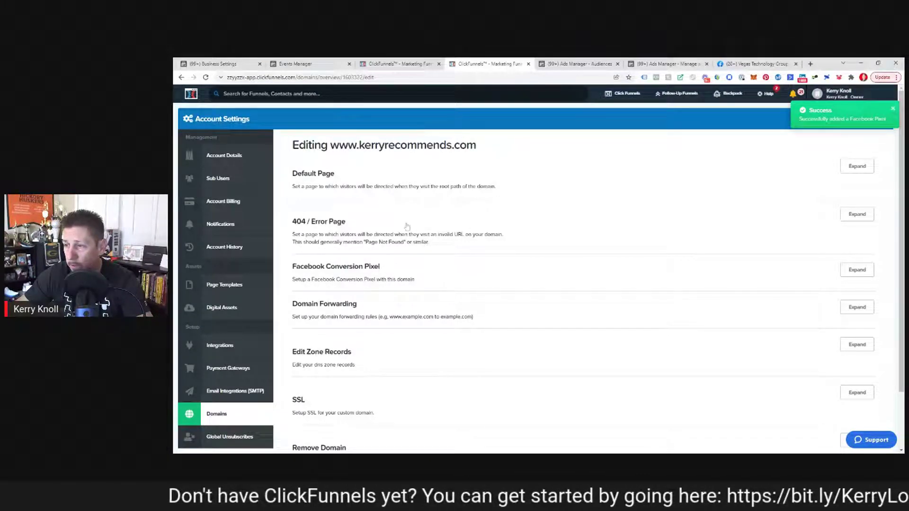
Step: Keep Test / Optin as the domain's default page, then go to the funnels list
click(857, 166)
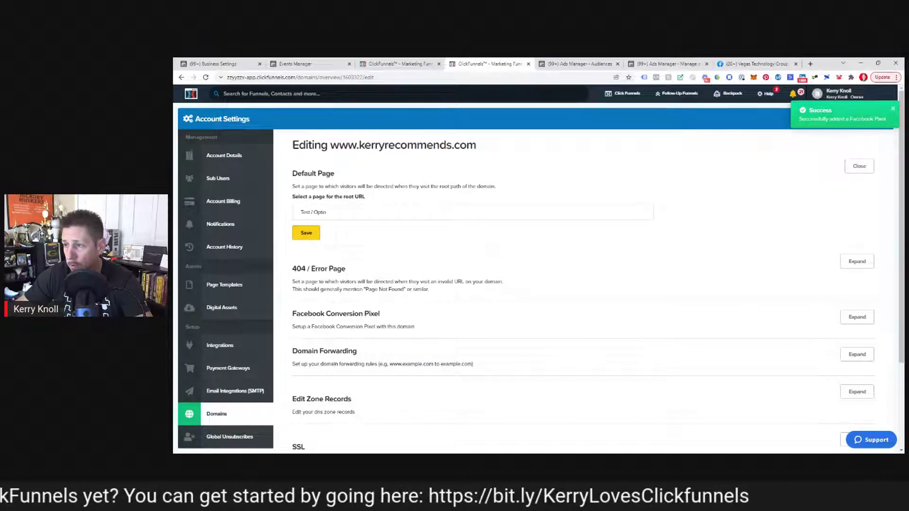
click(327, 212)
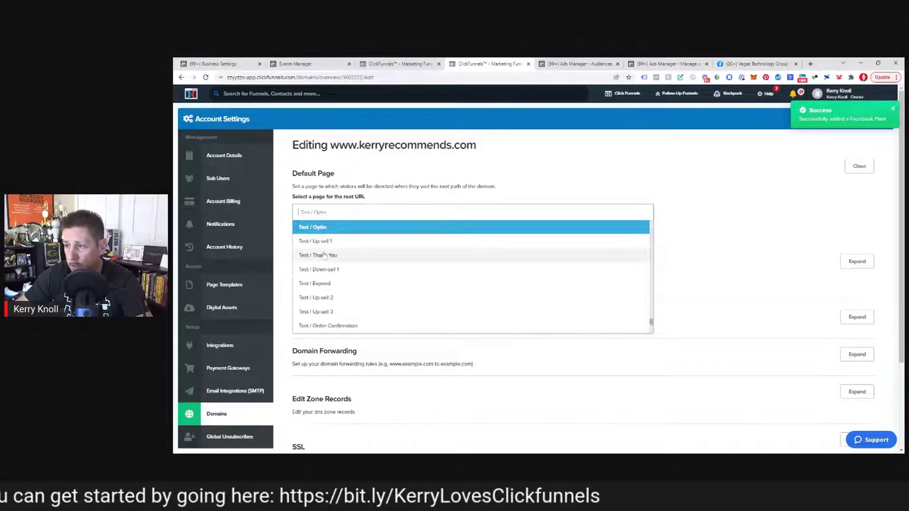
click(576, 155)
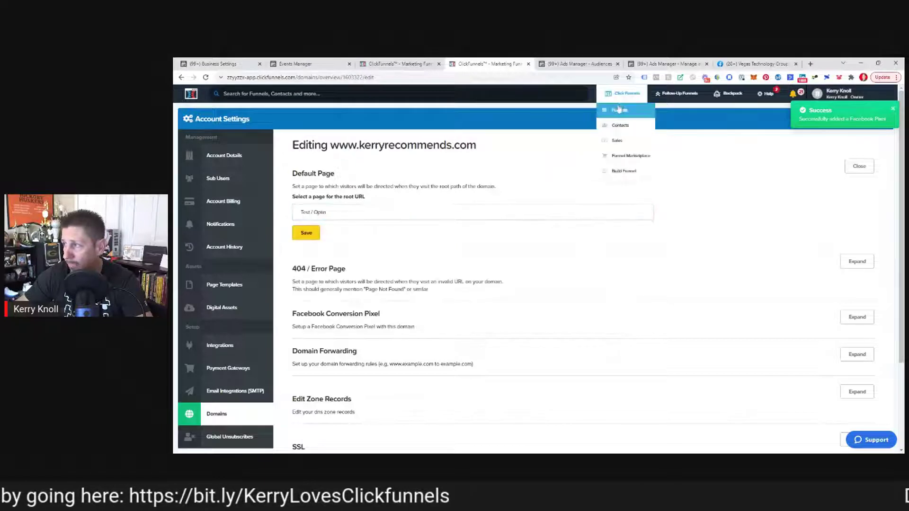
click(618, 112)
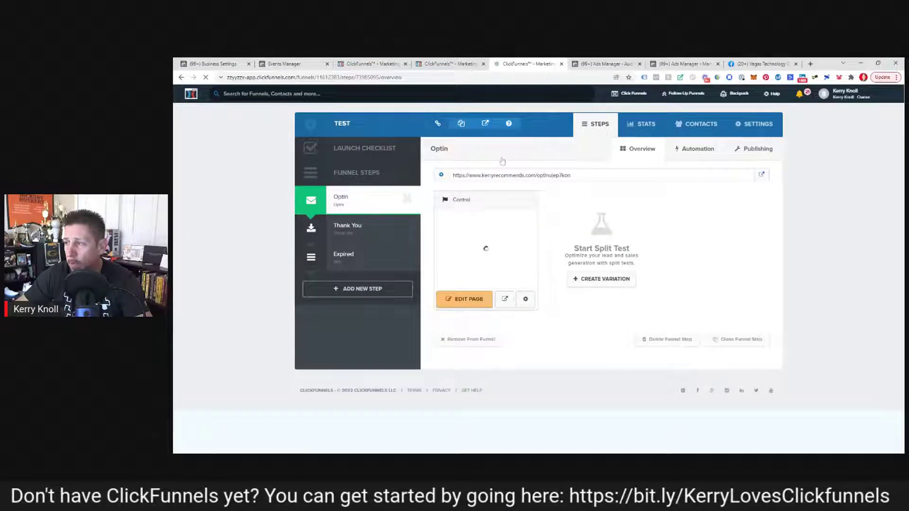
Step: Verify the Optin page's Facebook Conversions Pixel is connected to Test Pixel, then save and exit the editor
click(450, 296)
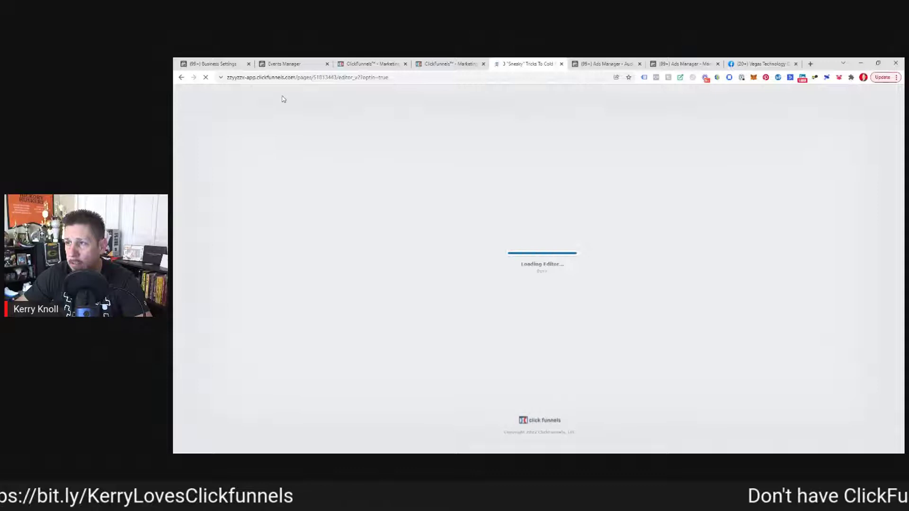
mouse_move(291, 97)
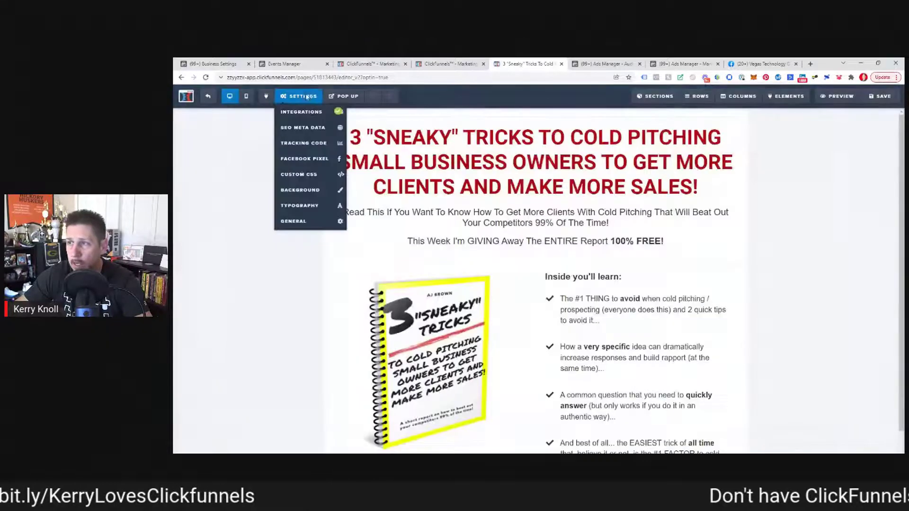
click(296, 160)
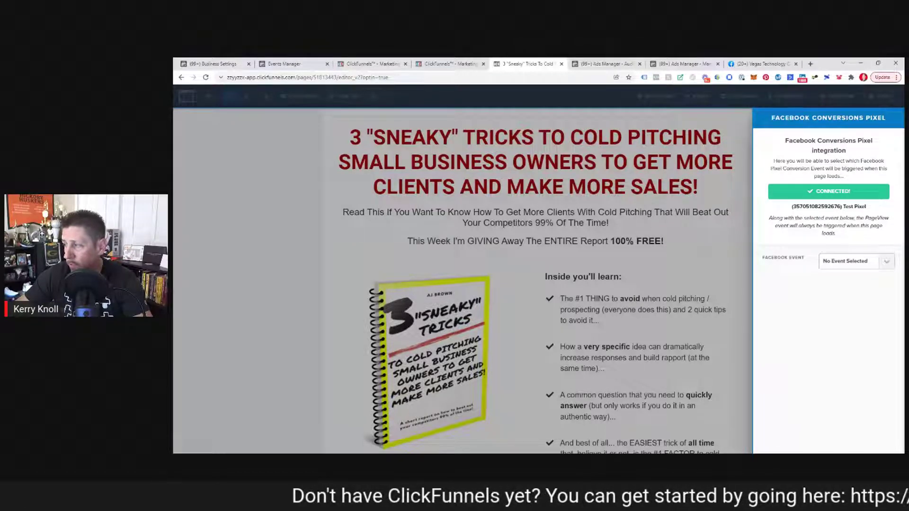
click(696, 238)
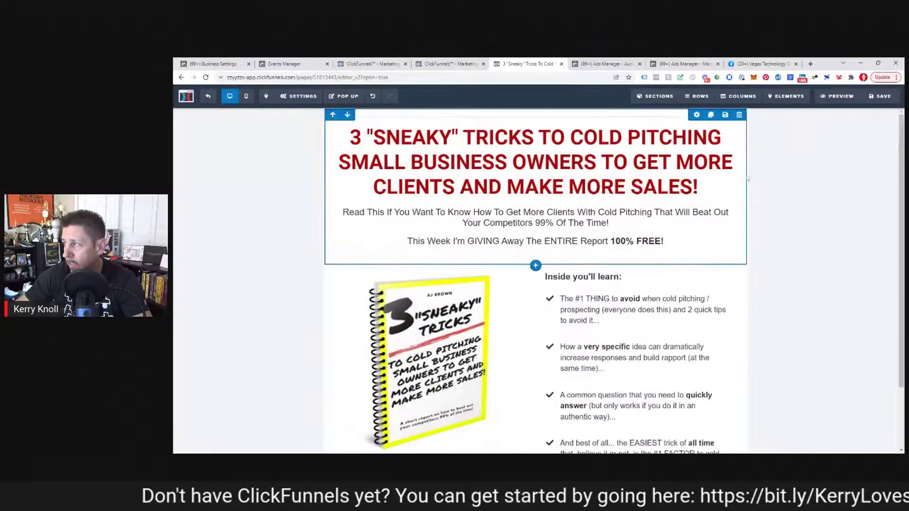
click(882, 98)
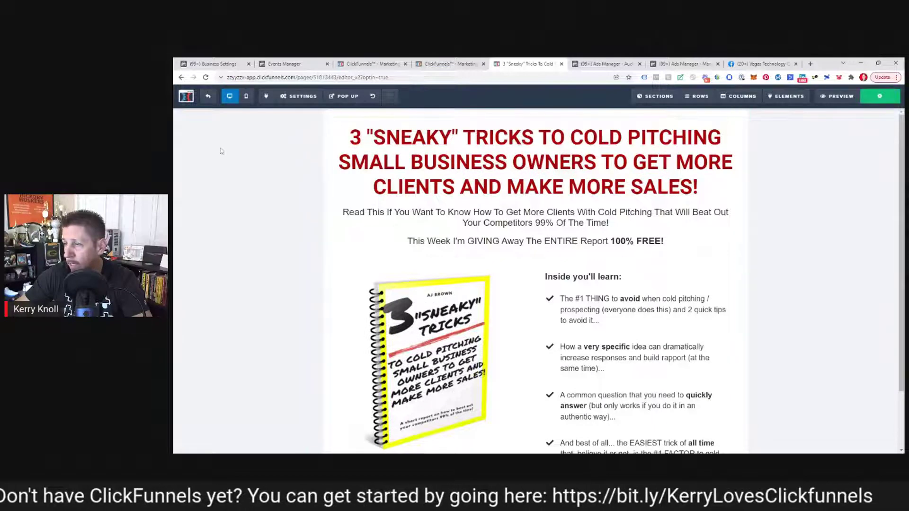
click(208, 98)
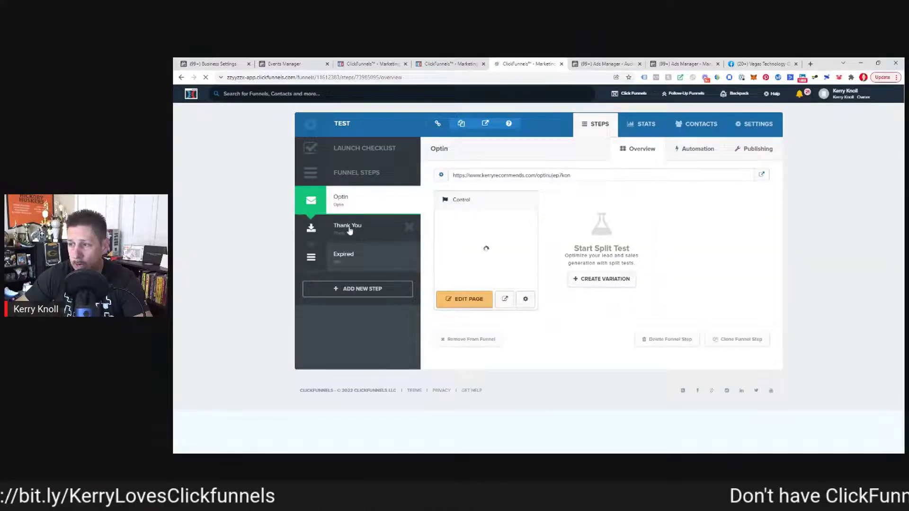
Step: Set the Thank You page's Facebook Conversions Pixel event to Lead and save the page
click(350, 230)
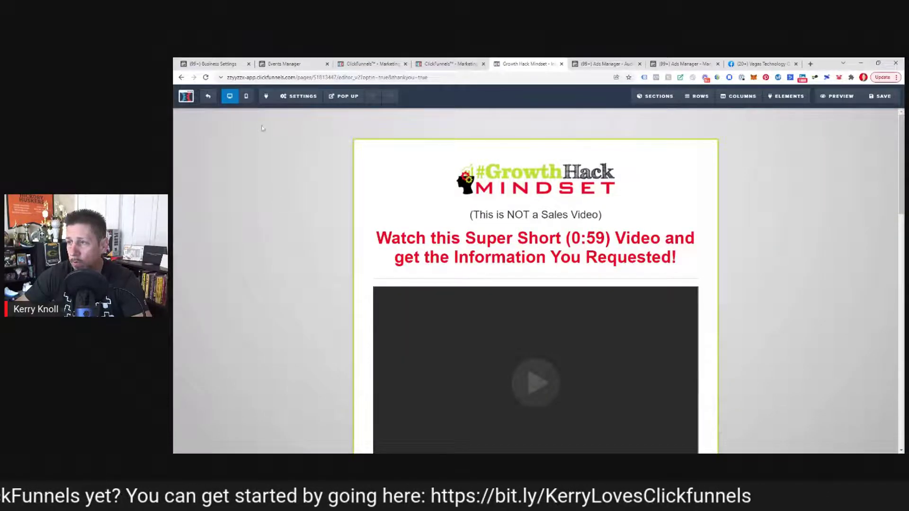
click(299, 96)
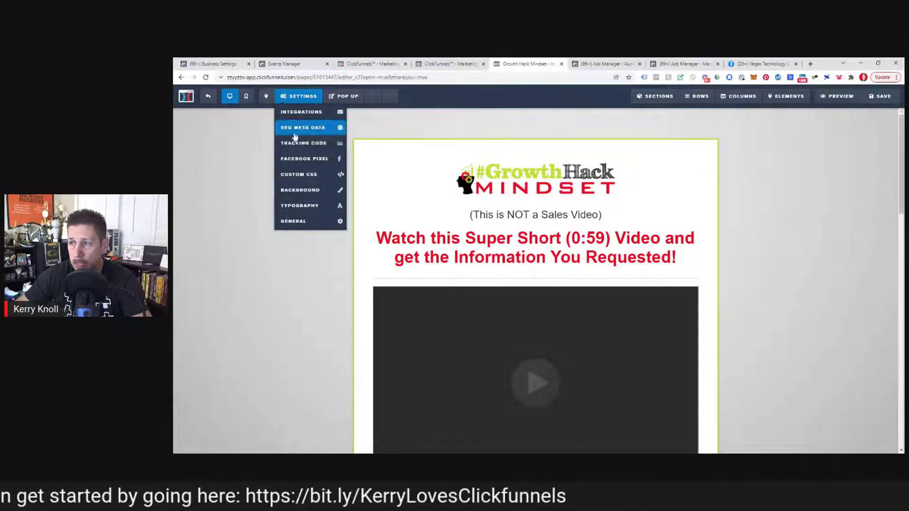
click(291, 160)
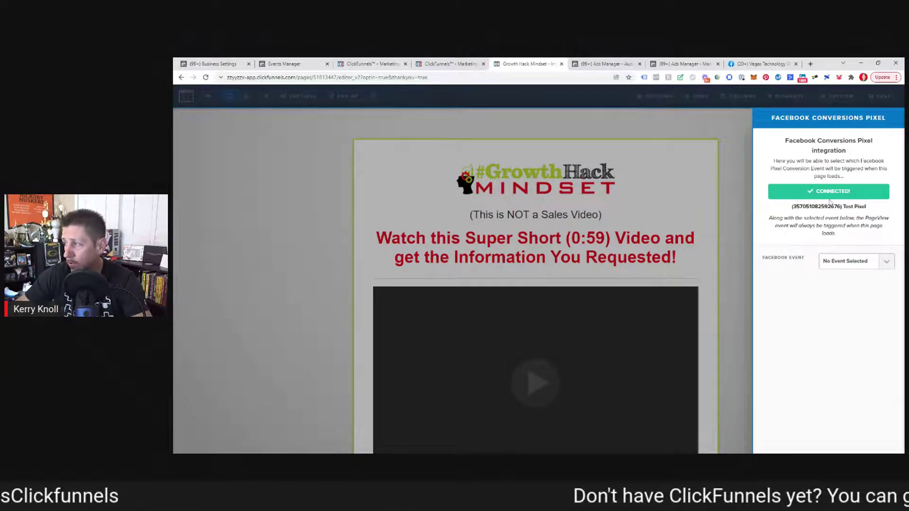
click(831, 274)
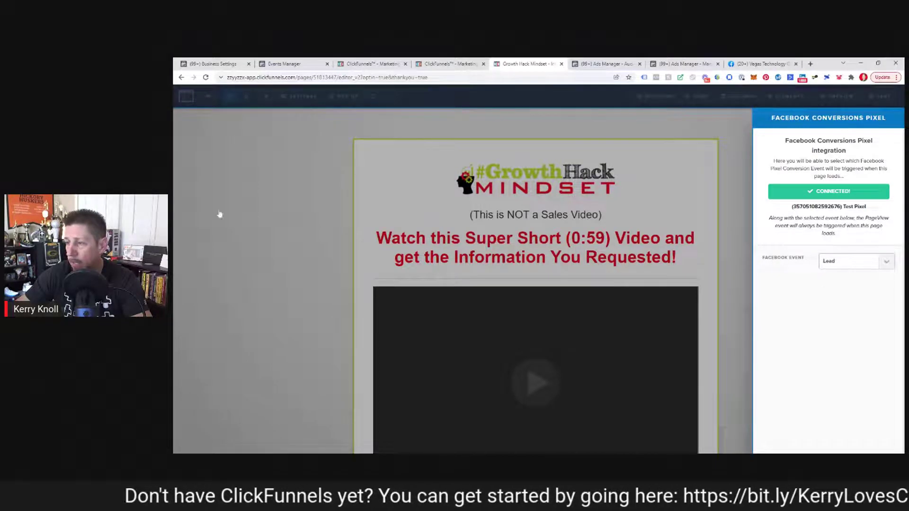
click(241, 209)
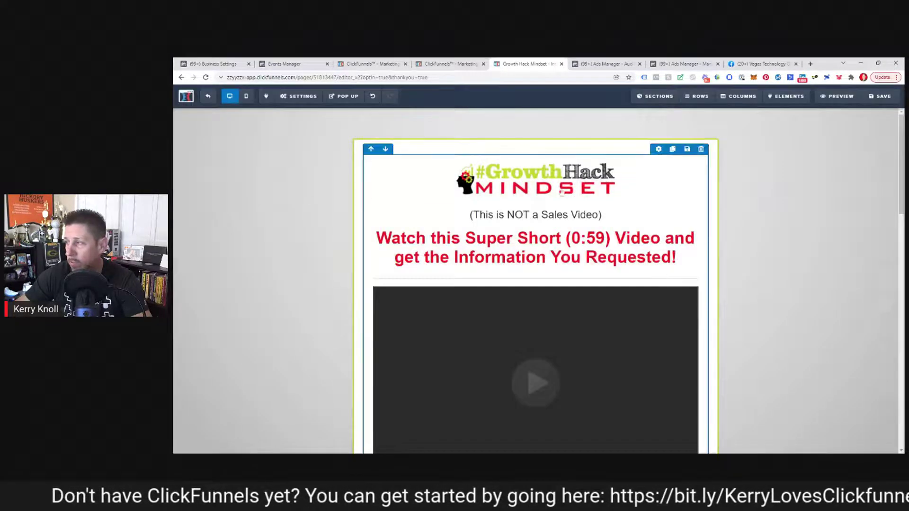
click(870, 99)
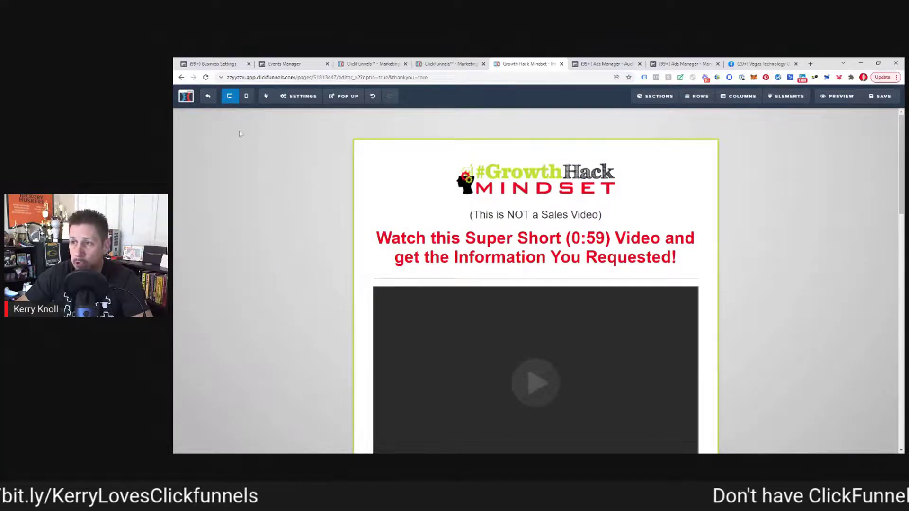
Step: Exit the Thank You page editor back to the funnel step overview
click(208, 99)
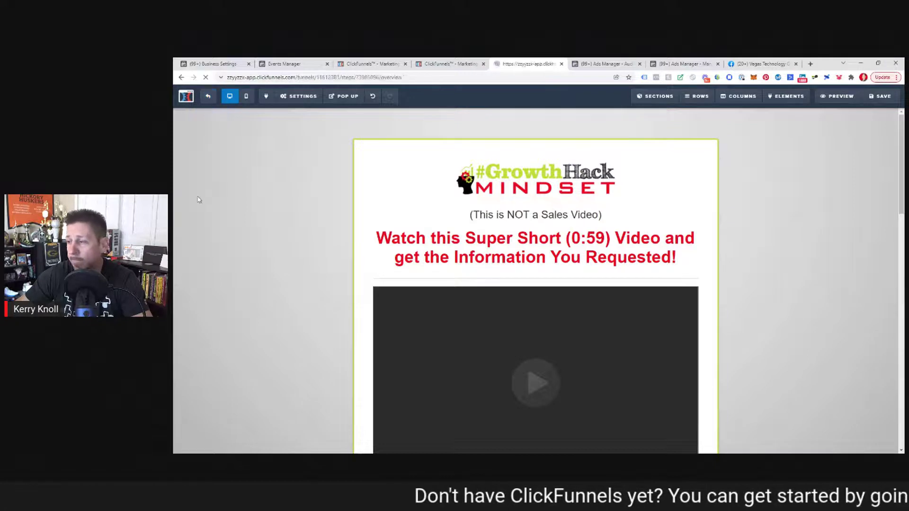